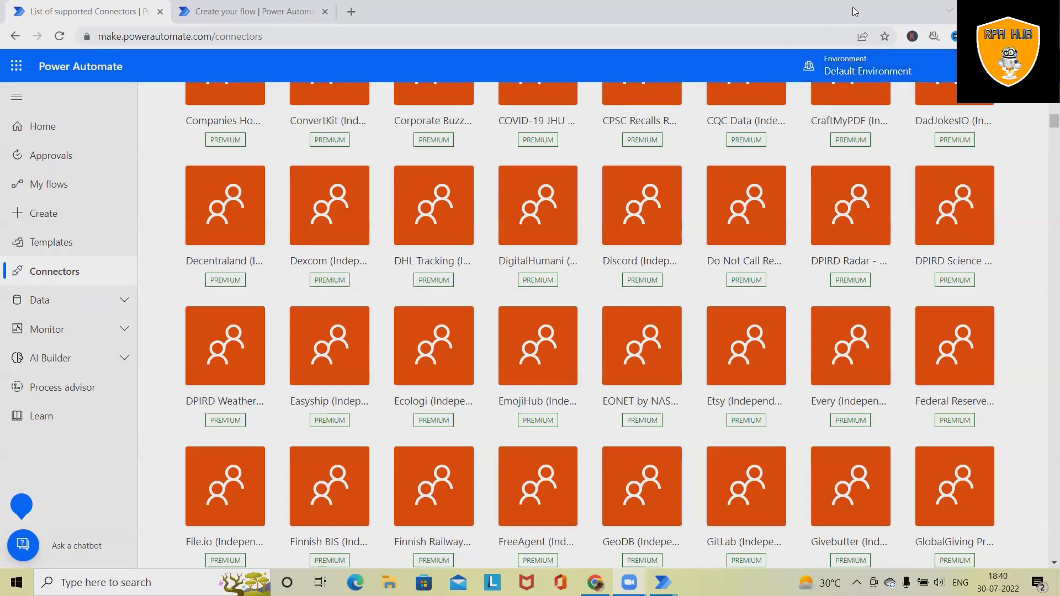
Step: Scroll back to the top of the Home page's 'What would you like to automate?' prompt
scroll(182, 136, up, 3)
click(47, 126)
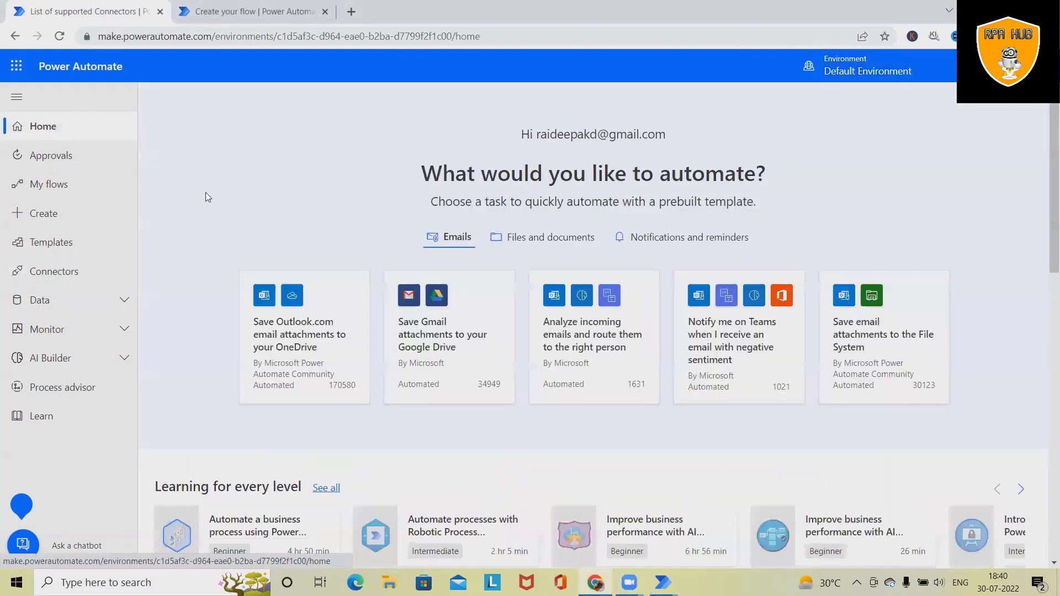
scroll(570, 278, down, 3)
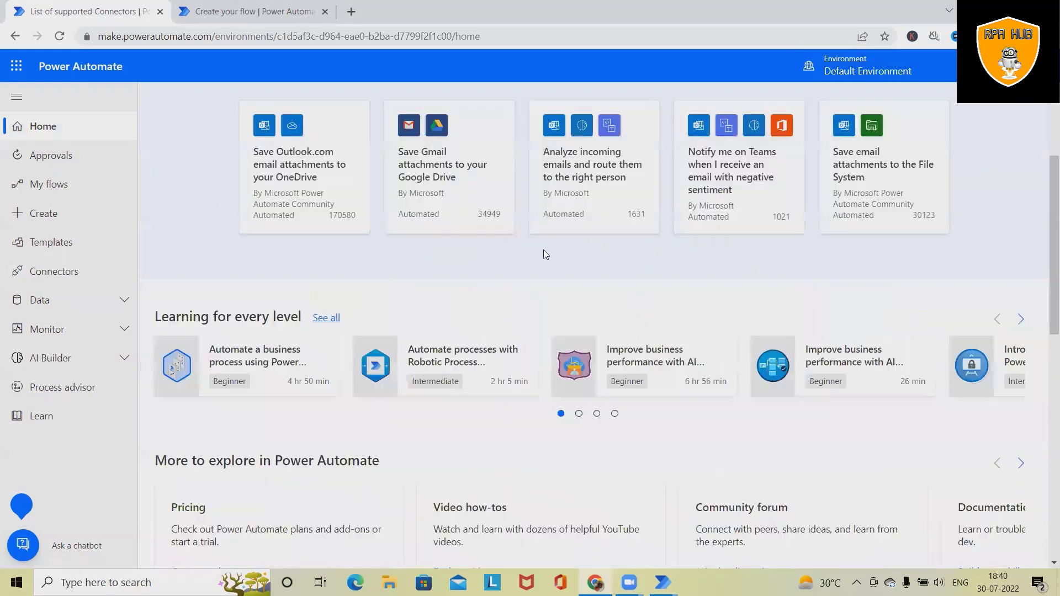
scroll(333, 296, up, 1)
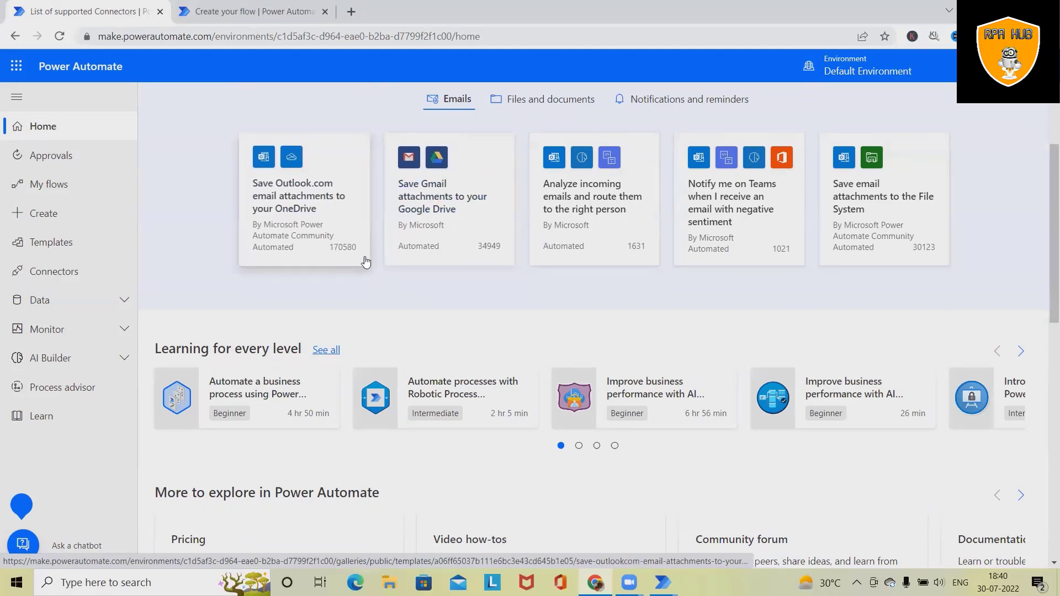
scroll(657, 265, down, 5)
scroll(664, 275, down, 5)
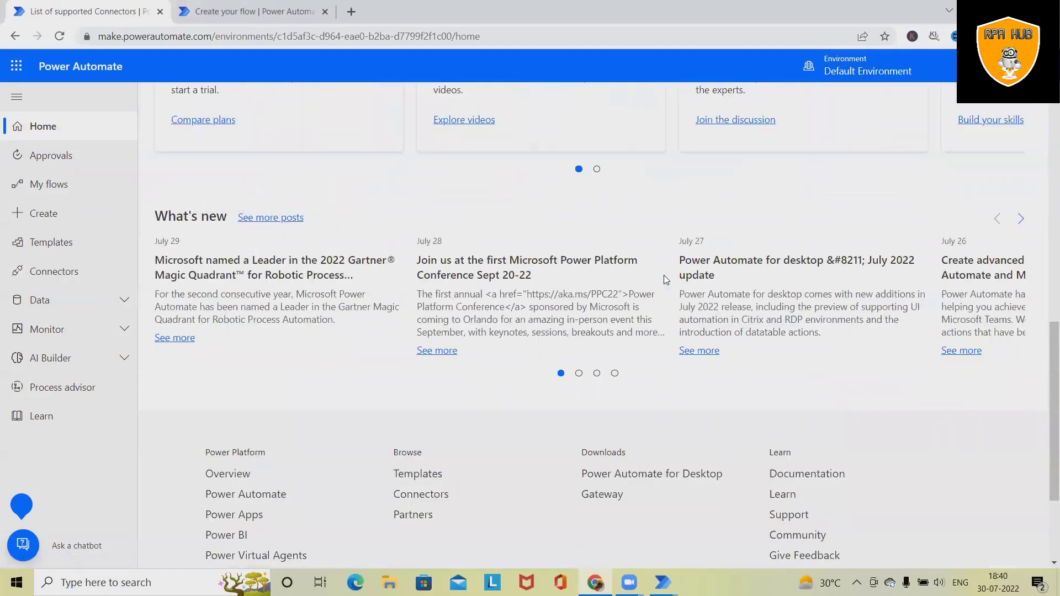
scroll(662, 278, up, 12)
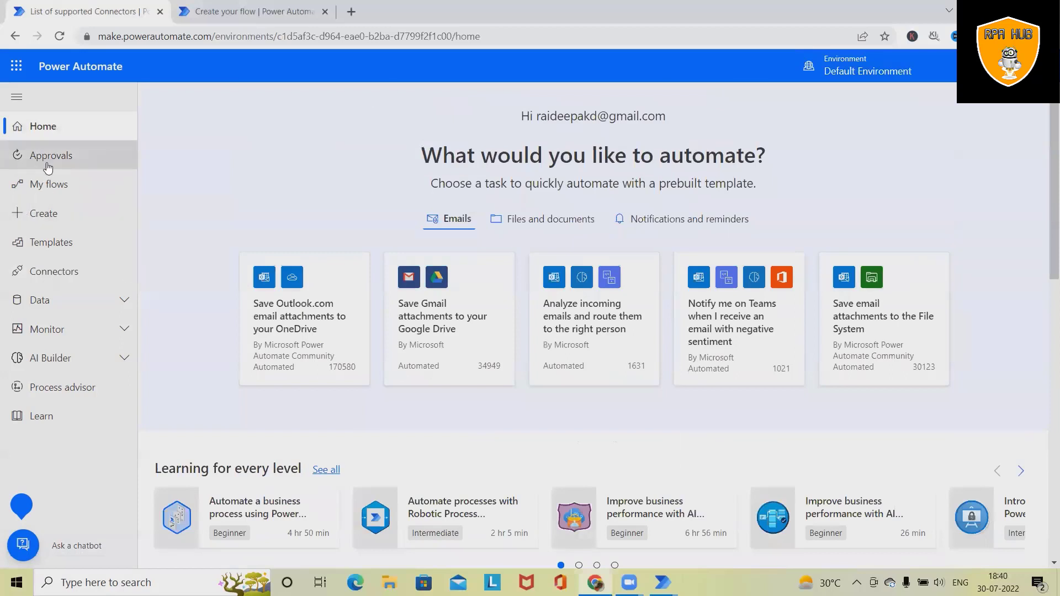
Step: Try Approvals, dismiss its premium notice, then view My flows on the Desktop flows tab
click(55, 155)
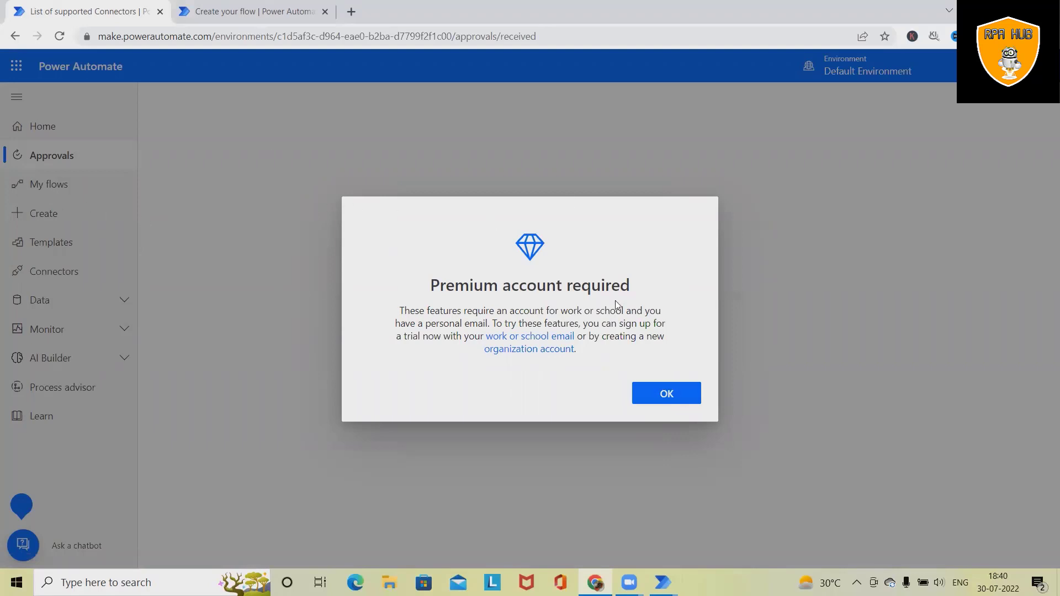
click(658, 396)
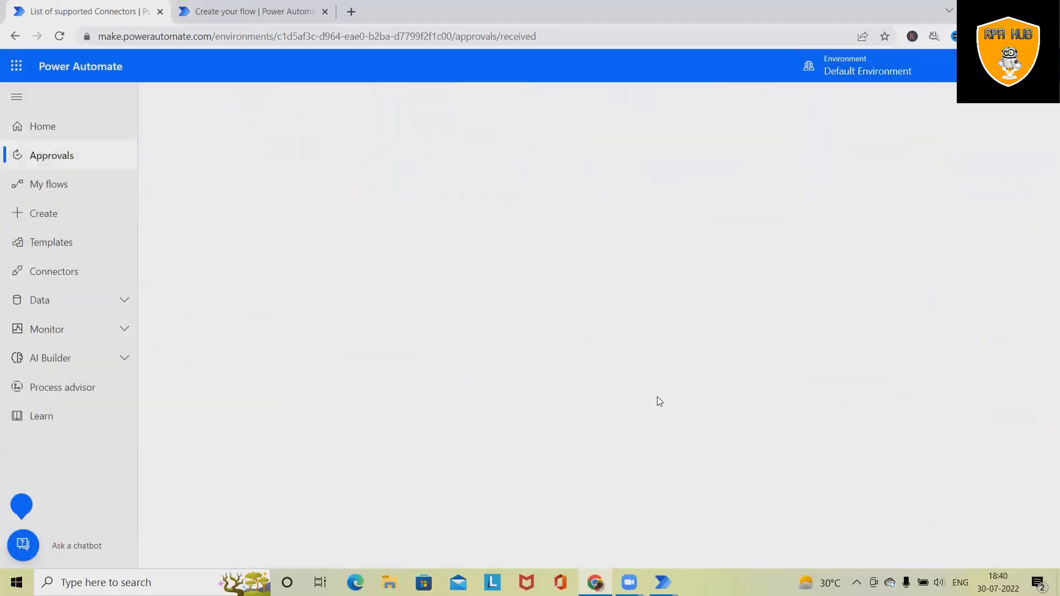
click(85, 199)
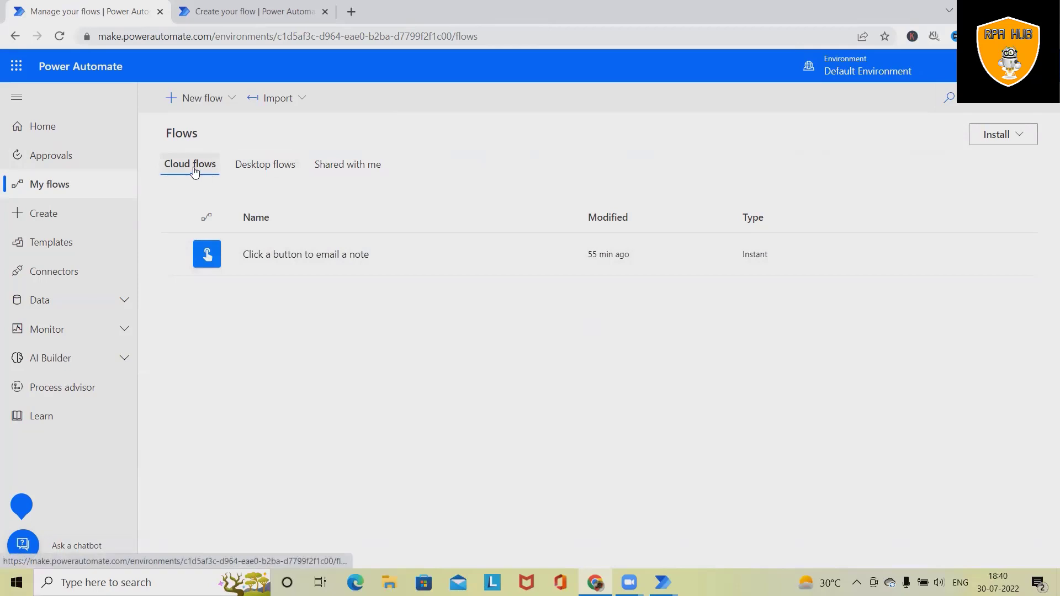
click(258, 171)
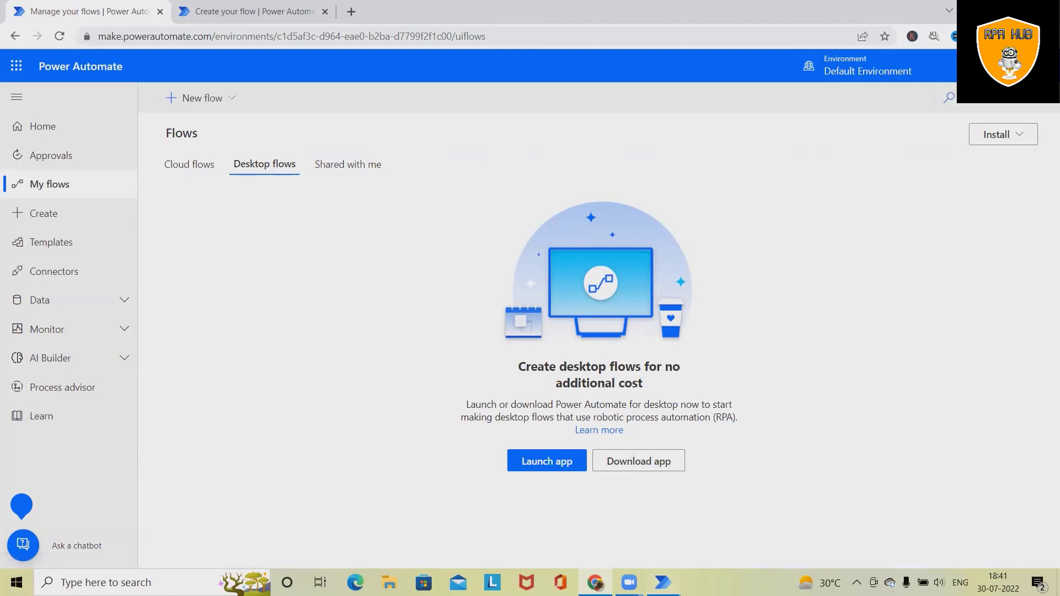
Step: Peek at the 'Notepad' desktop flow editor, close it, and view the empty Shared with me tab
mouse_move(663, 581)
click(722, 533)
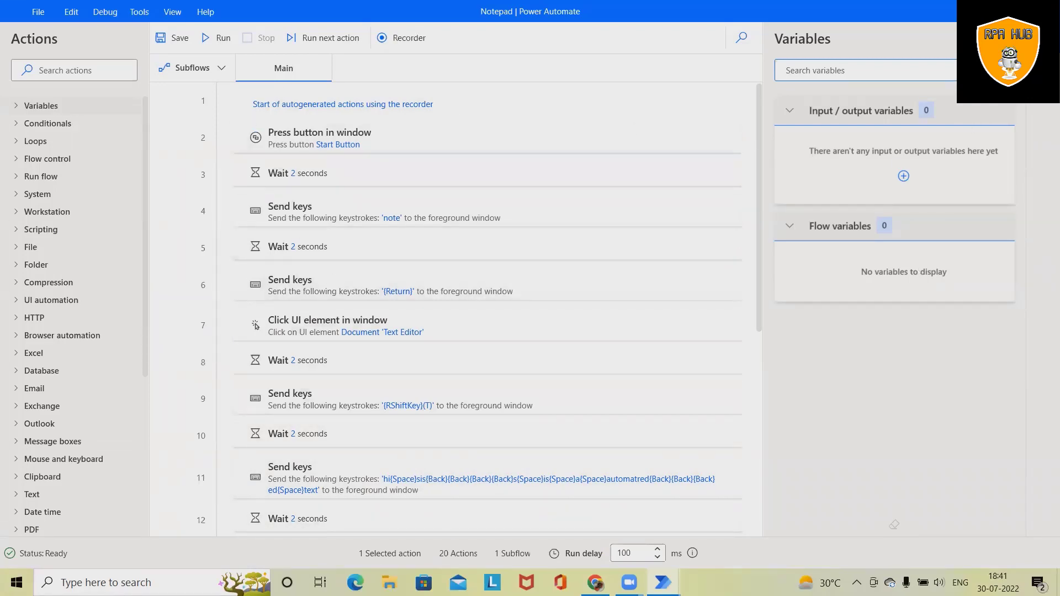
key(alt+F4)
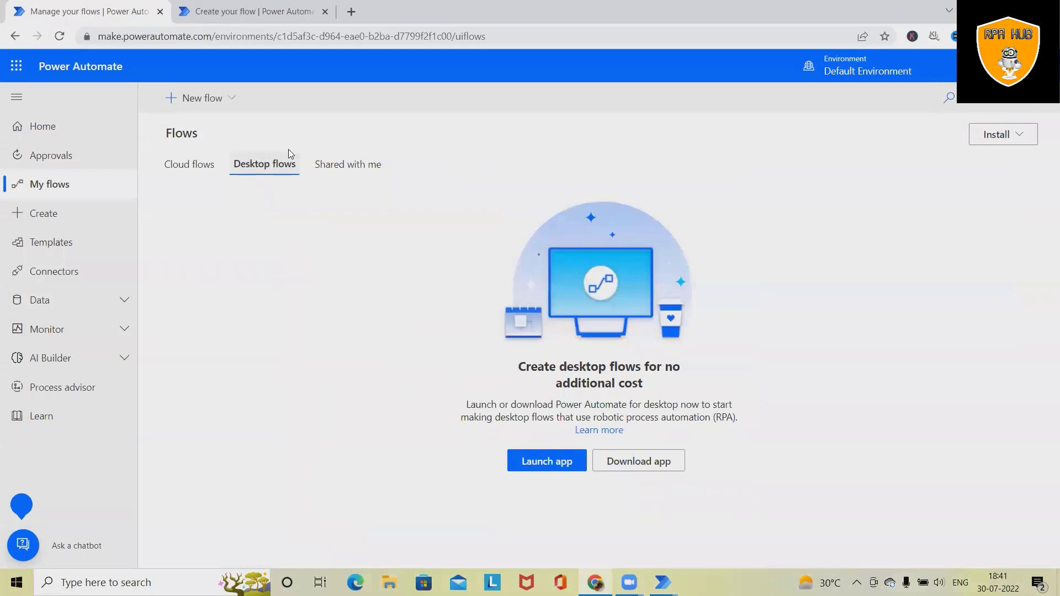
click(366, 172)
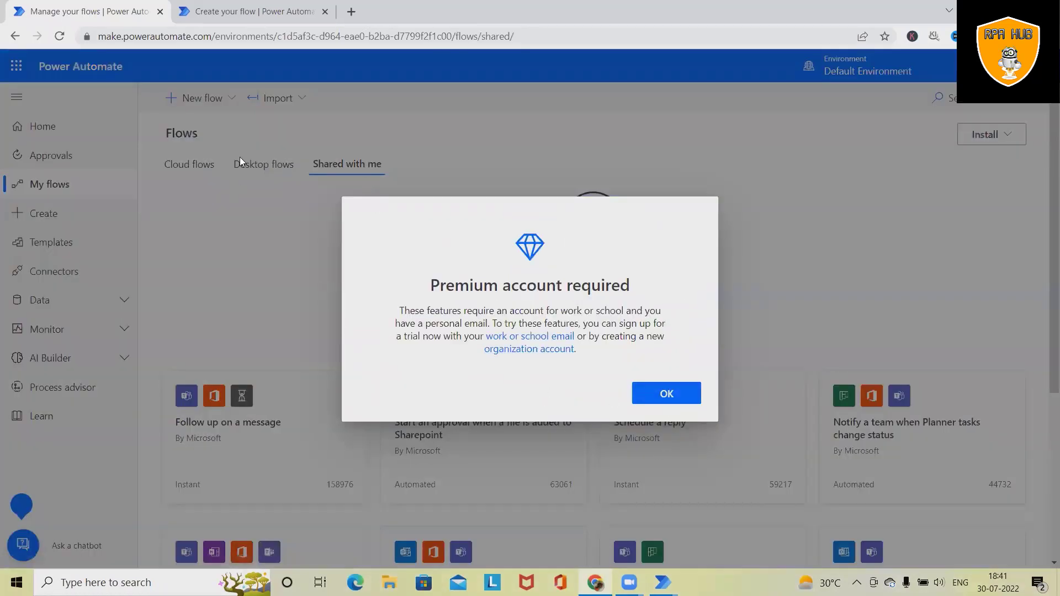
click(671, 395)
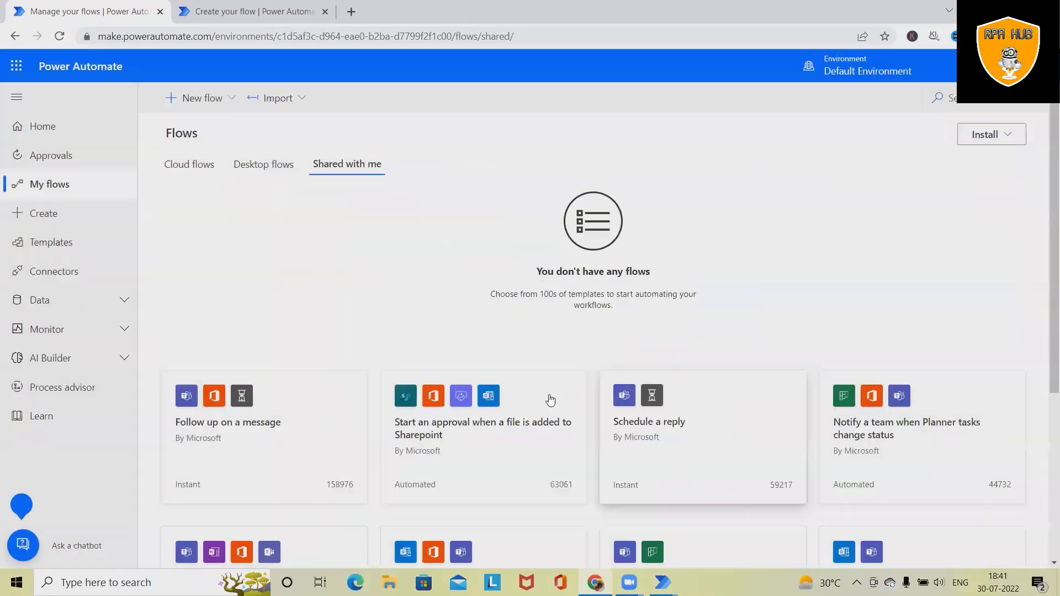
Step: Open Create and scroll to the blank flow types and Top picks templates
click(35, 214)
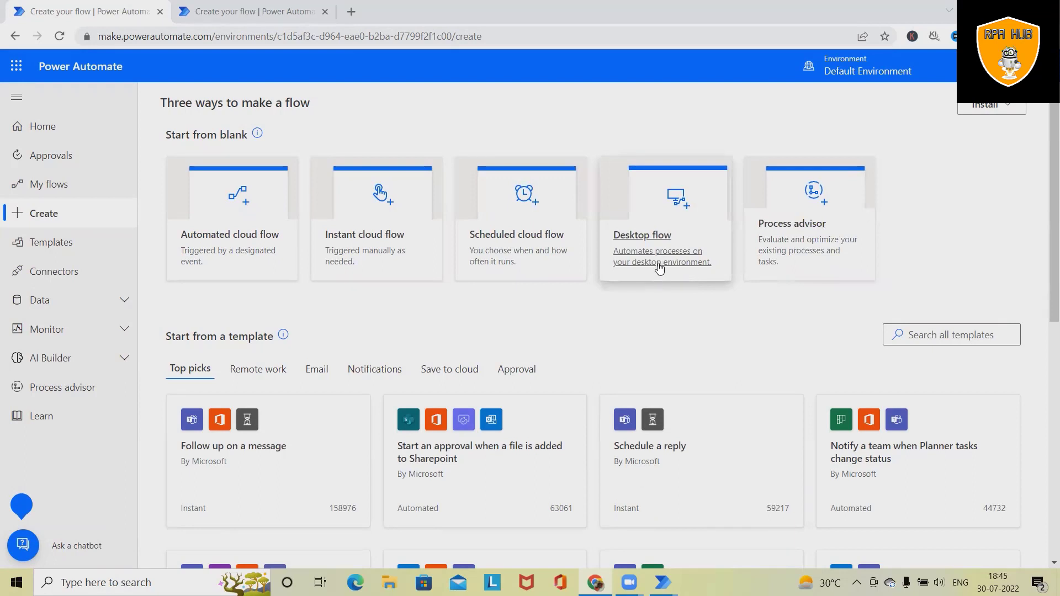
scroll(158, 312, down, 3)
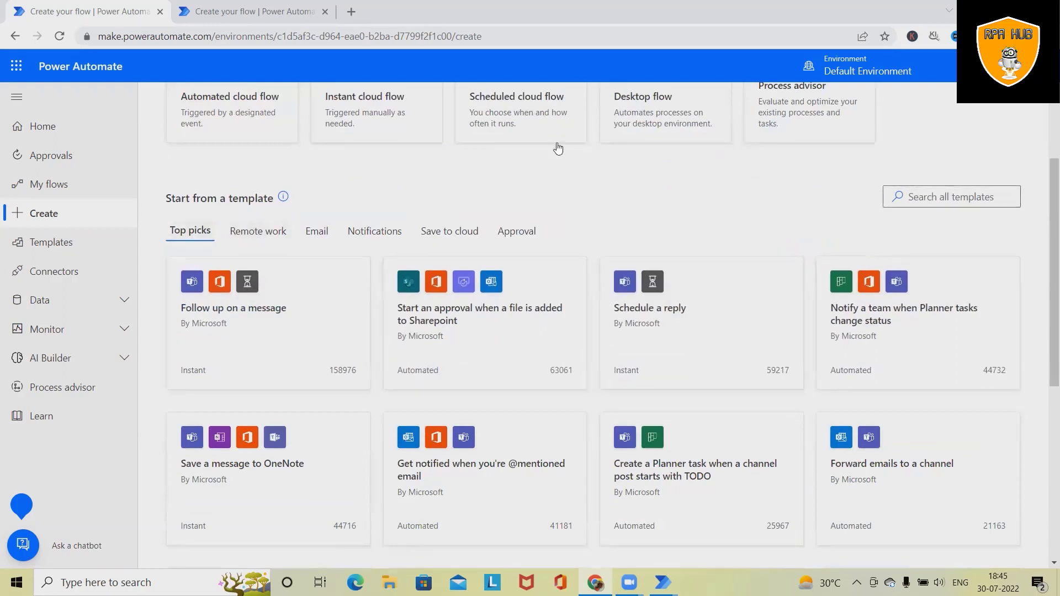
Step: Glance at Templates and Create again, then go to the Connectors list
click(44, 248)
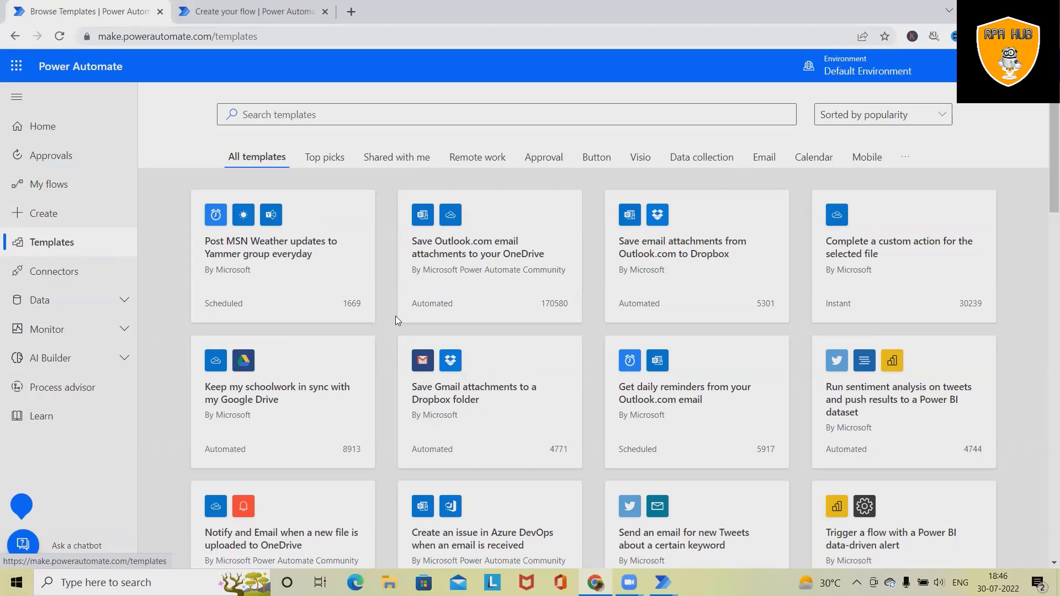
click(44, 213)
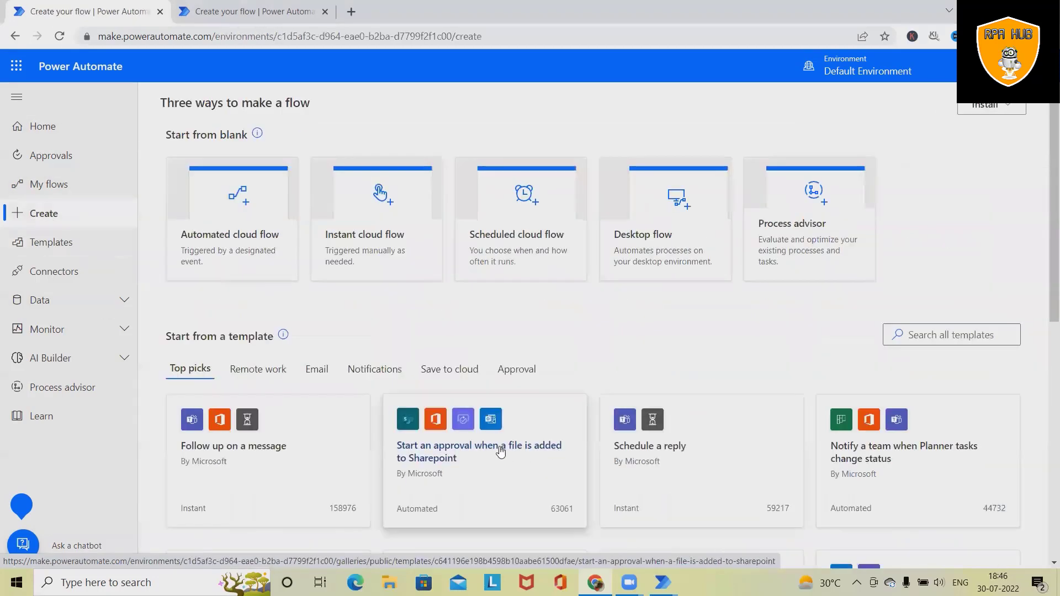
scroll(501, 451, down, 4)
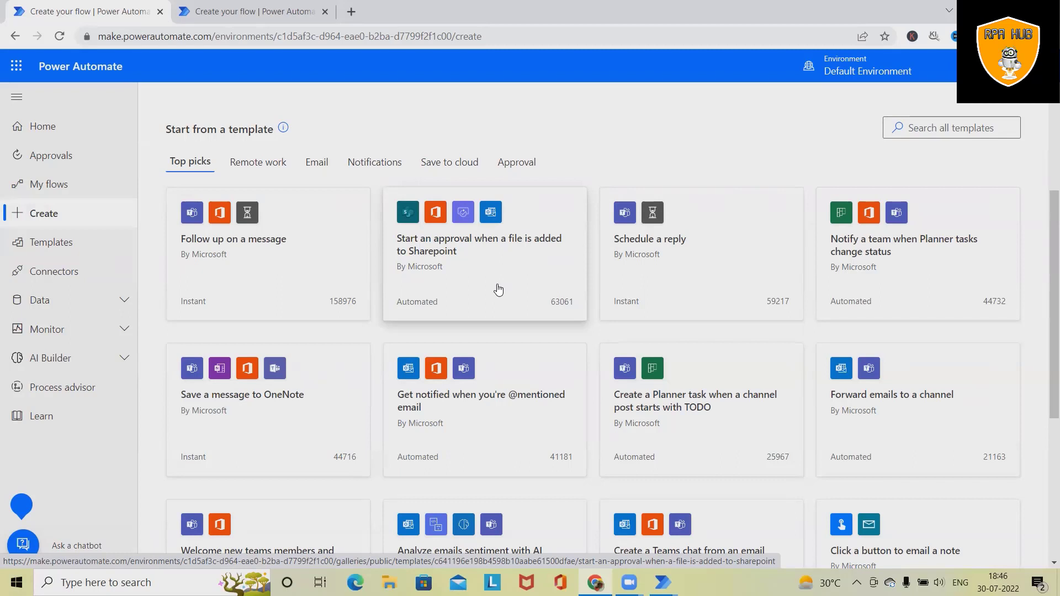
click(68, 273)
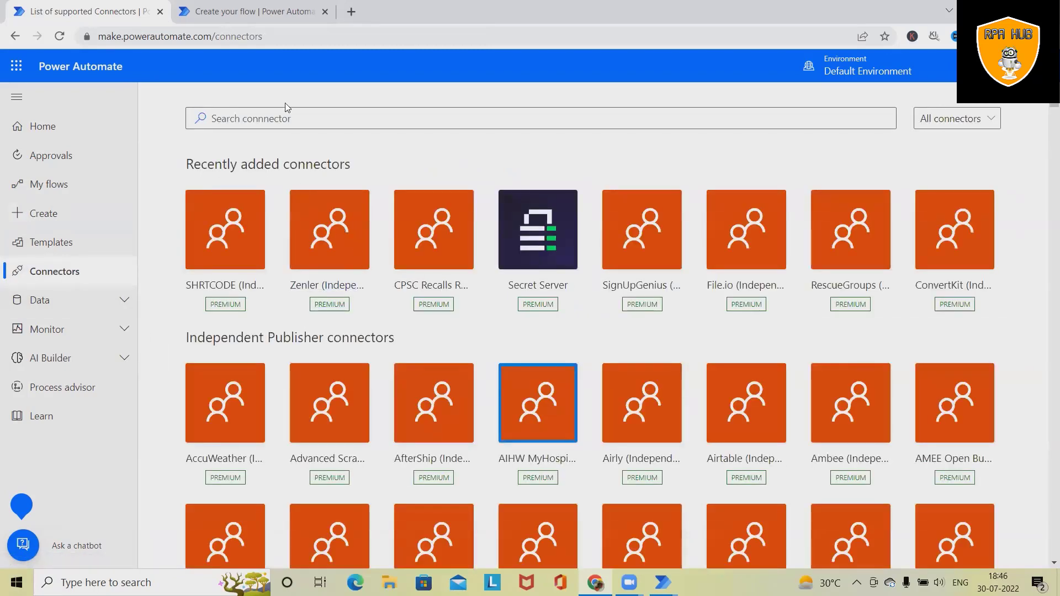
click(292, 114)
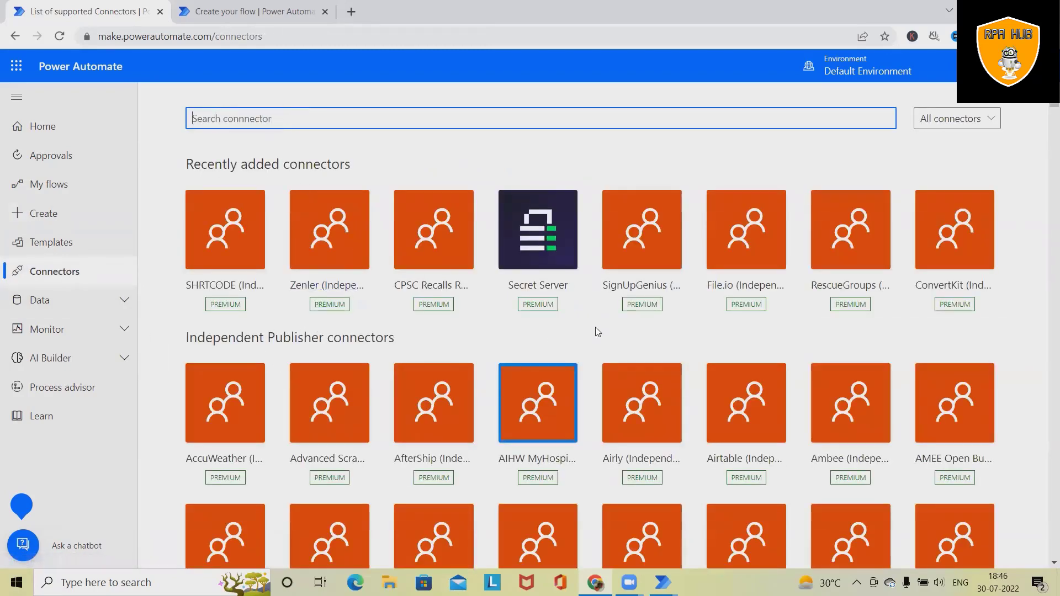
scroll(598, 332, down, 20)
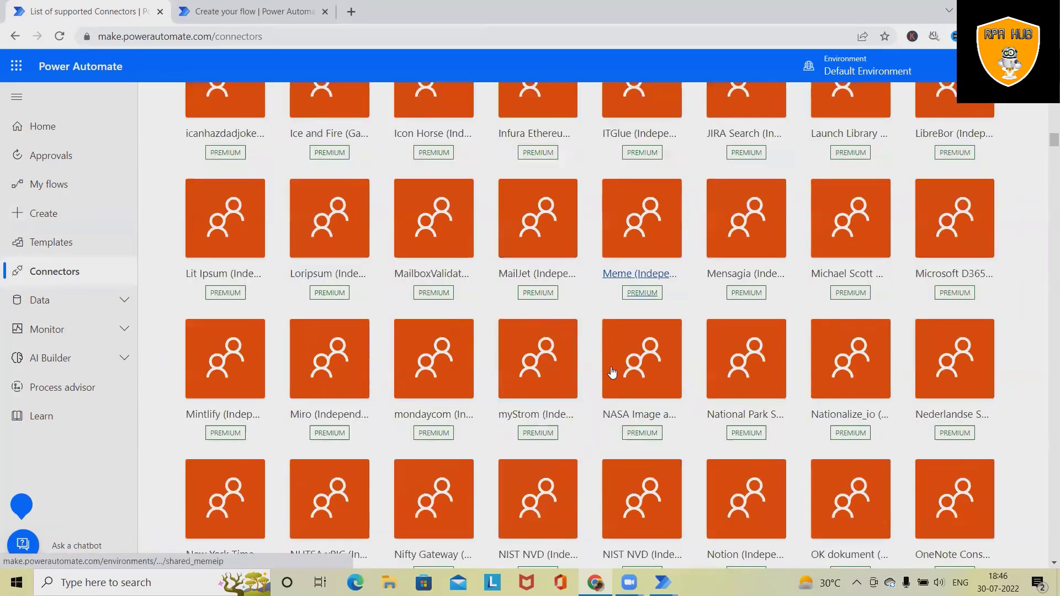
scroll(612, 372, down, 14)
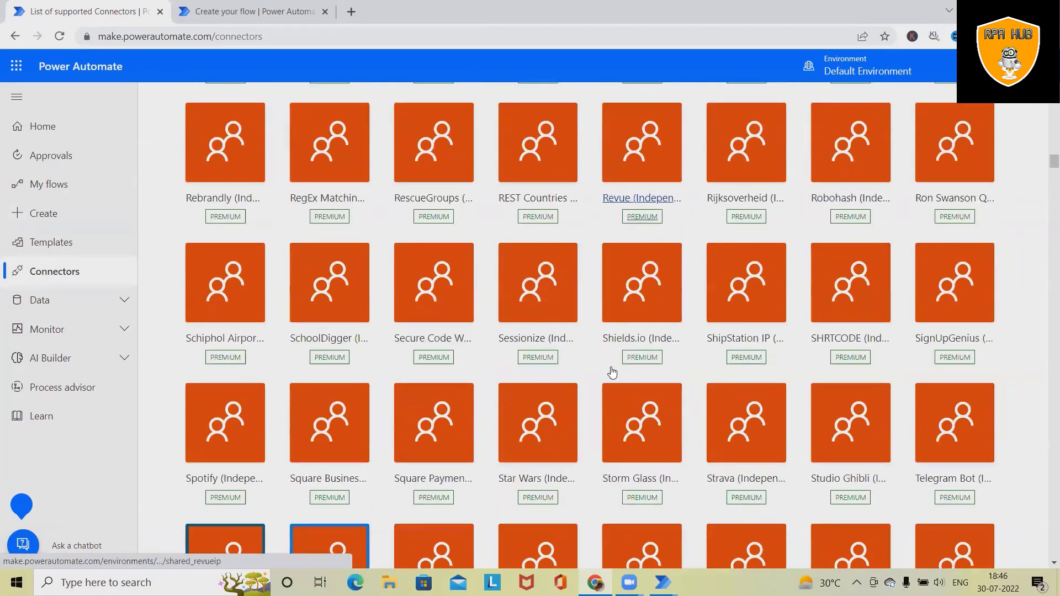
scroll(612, 373, down, 9)
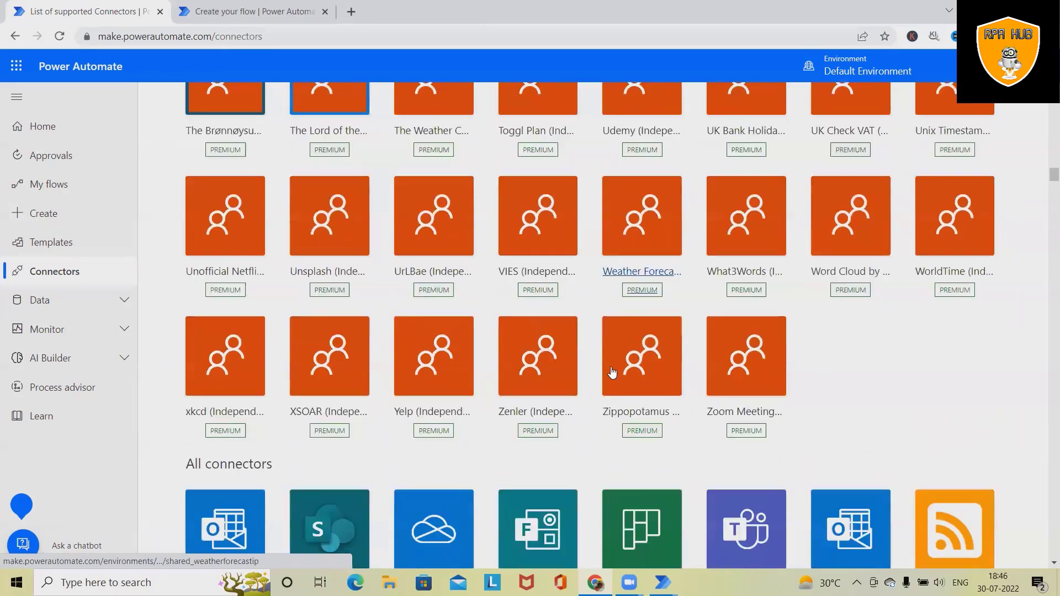
scroll(612, 373, down, 2)
scroll(611, 367, down, 2)
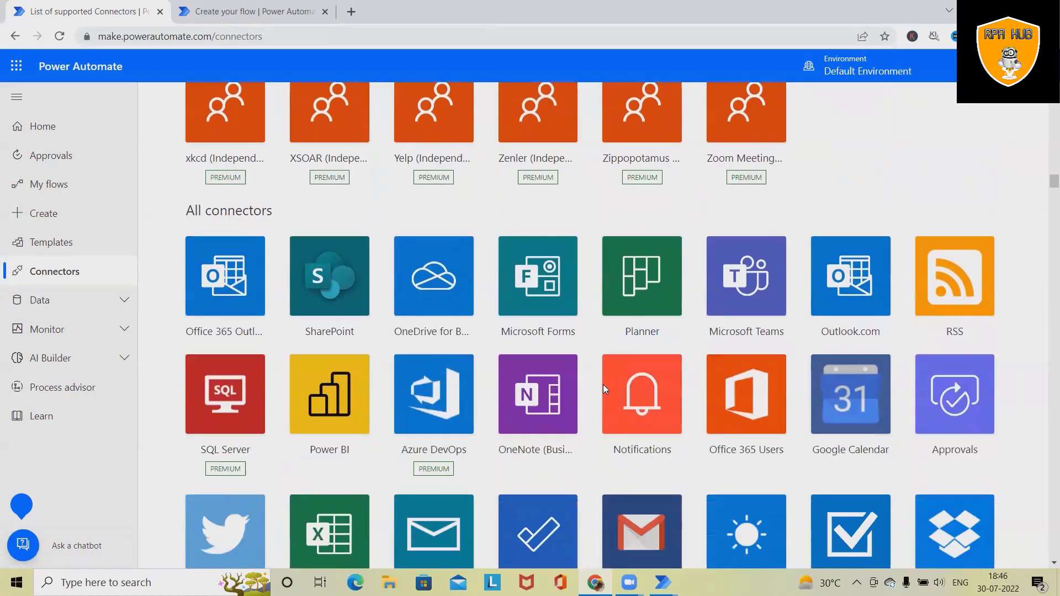
scroll(603, 385, down, 3)
scroll(604, 387, down, 9)
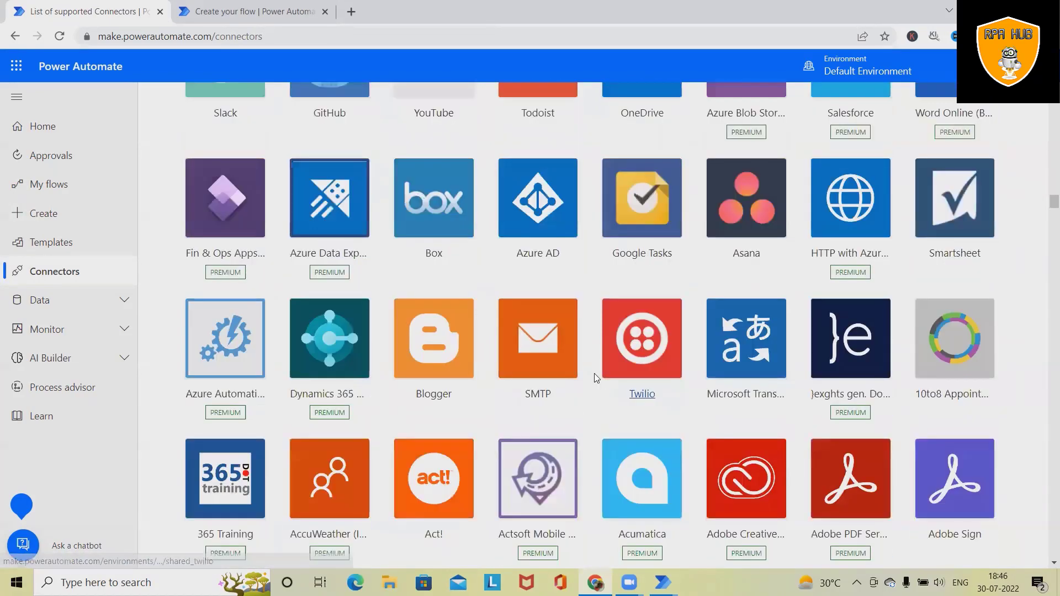
scroll(597, 381, down, 6)
scroll(617, 407, down, 5)
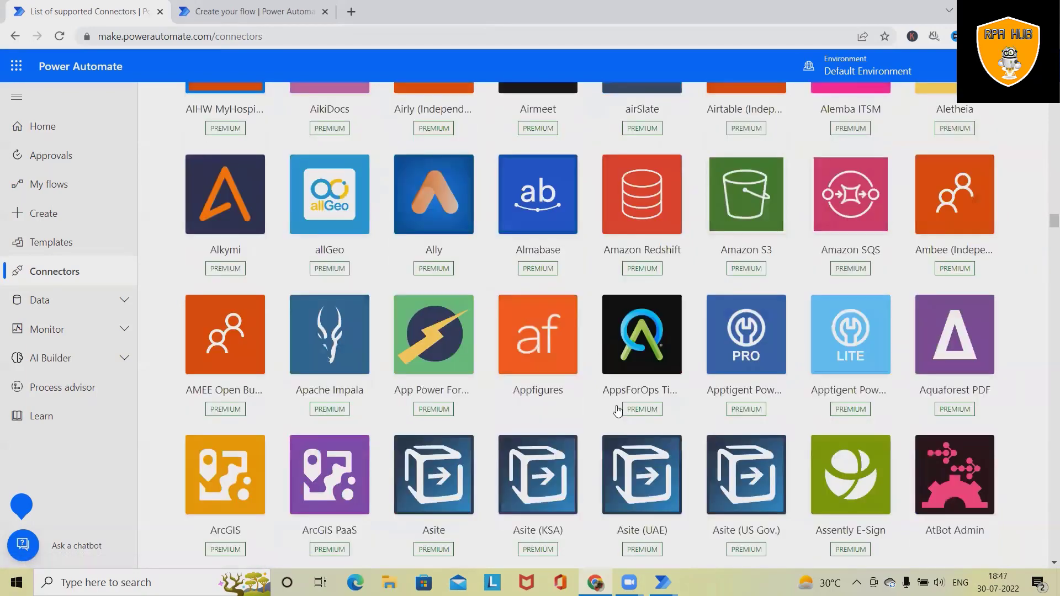
scroll(618, 412, down, 7)
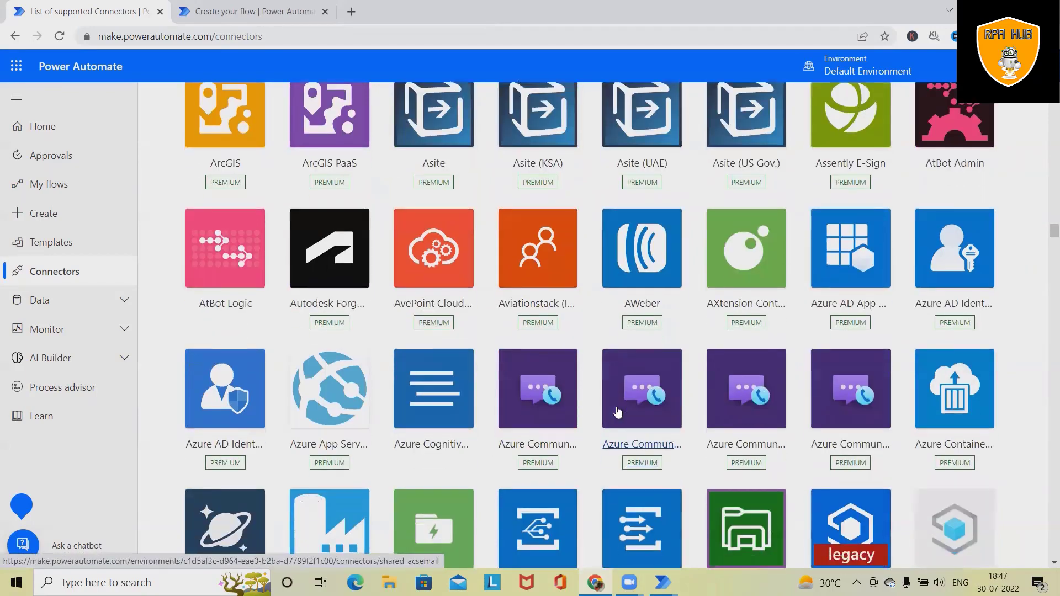
scroll(618, 411, down, 8)
scroll(430, 353, up, 12)
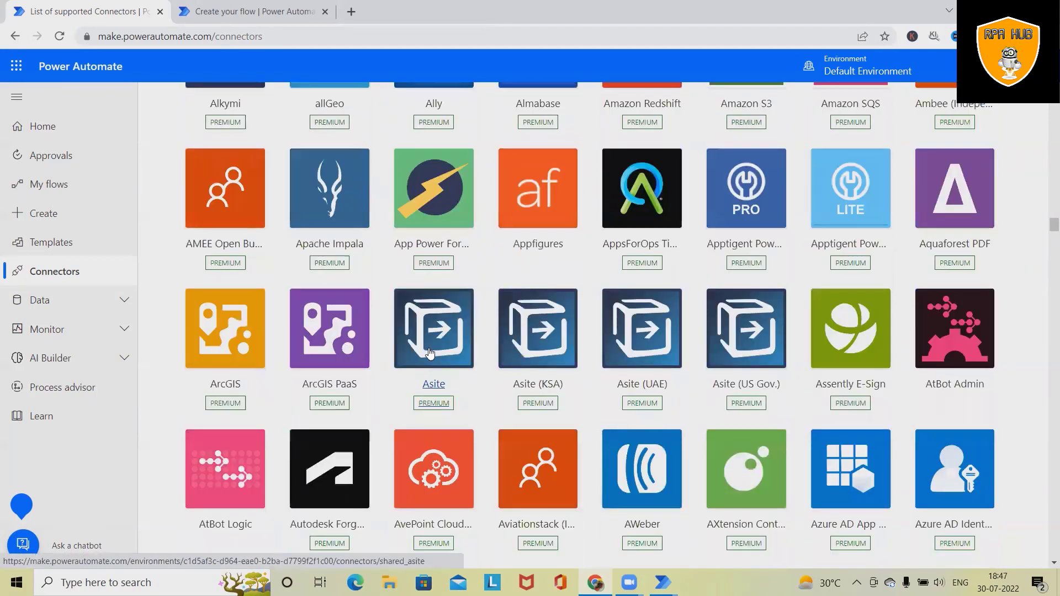
scroll(1030, 271, up, 8)
scroll(1041, 232, up, 6)
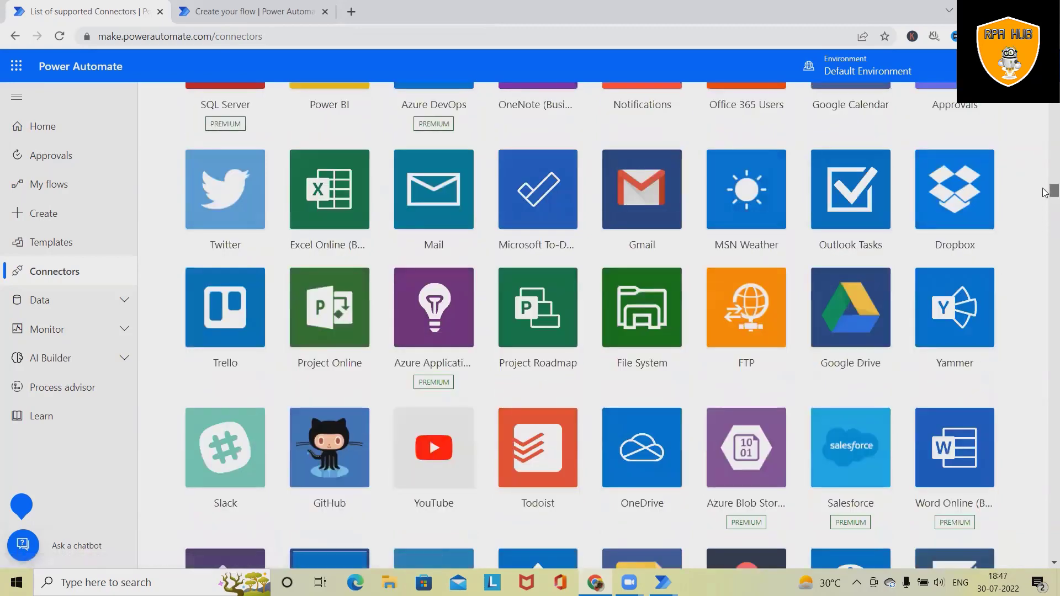
scroll(1046, 193, up, 6)
scroll(1046, 192, up, 6)
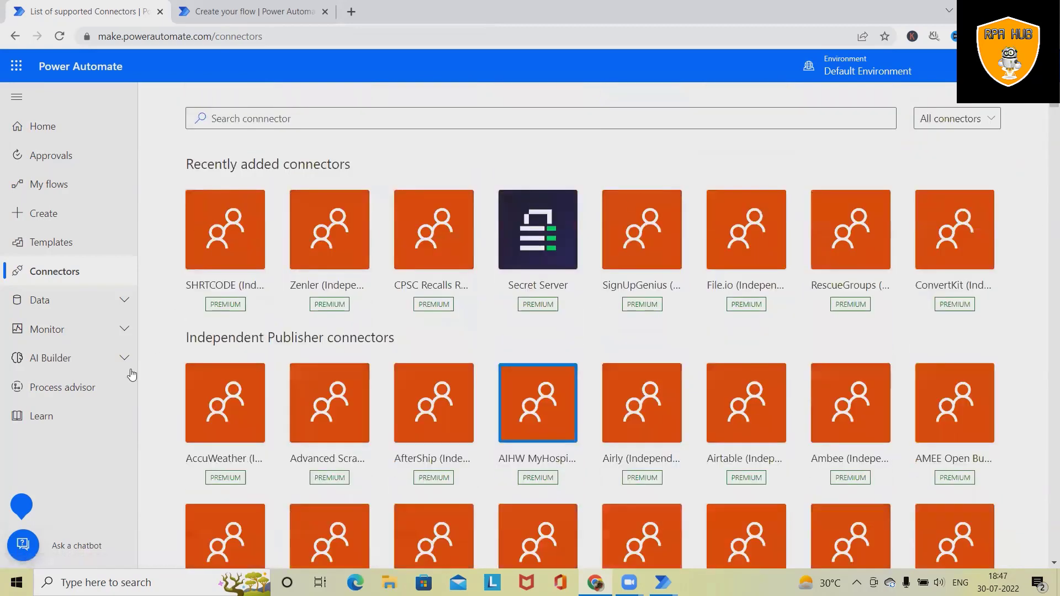
Step: Expand Data to show Tables, Connections, Custom connectors and Gateways, closing the sign-in tab
click(59, 307)
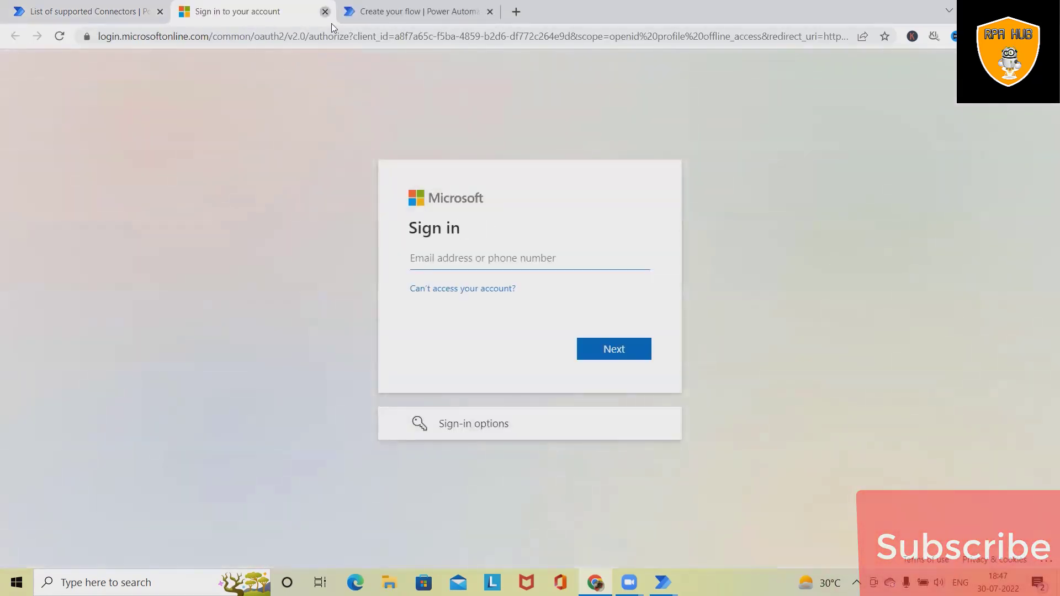
click(325, 12)
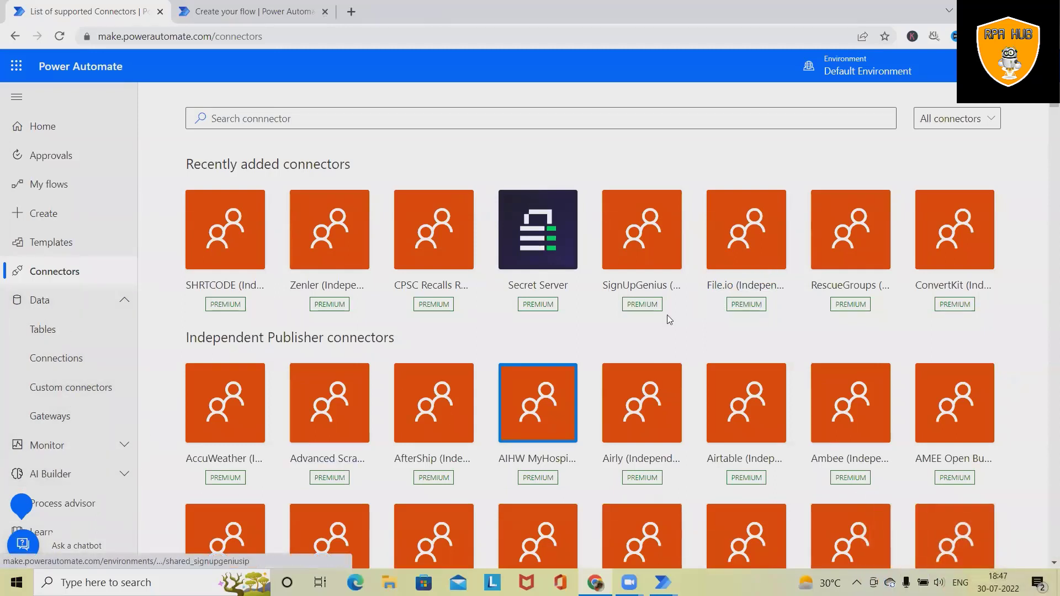
Step: Return Home and scroll down to the learning paths and 'More to explore' sections
click(52, 128)
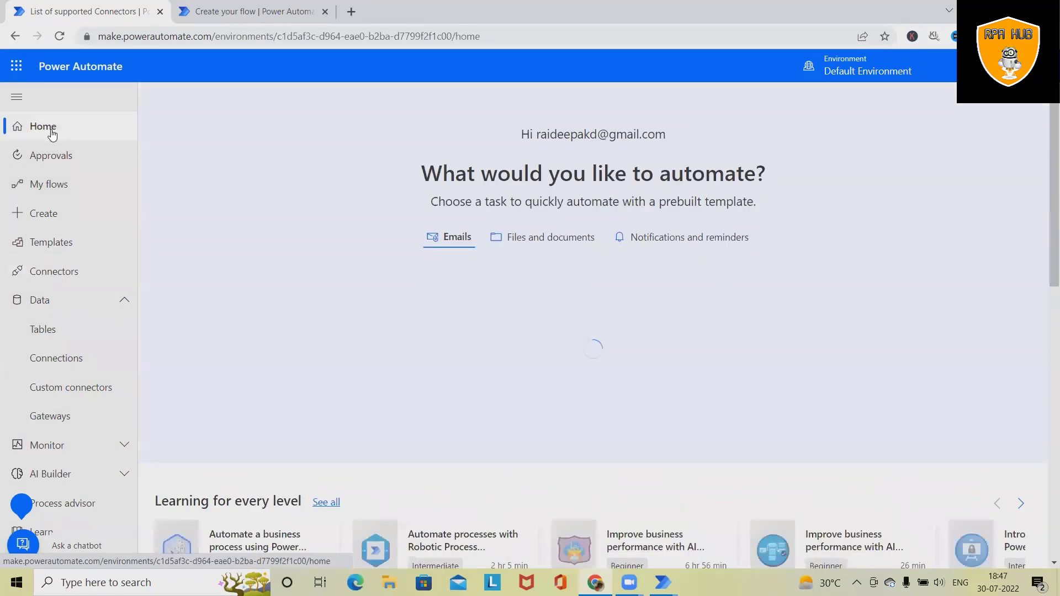
scroll(460, 413, down, 4)
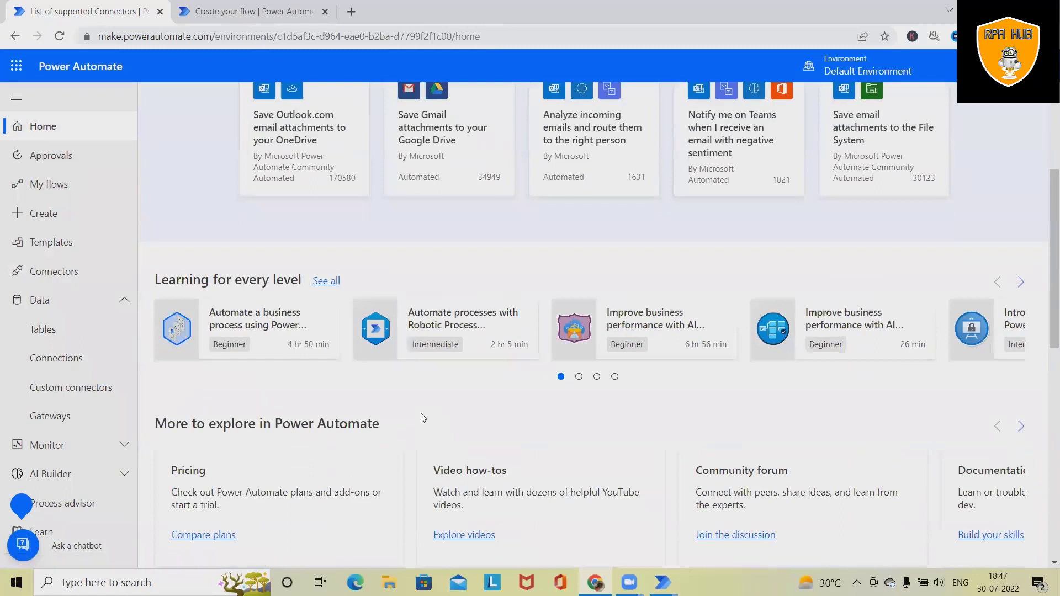